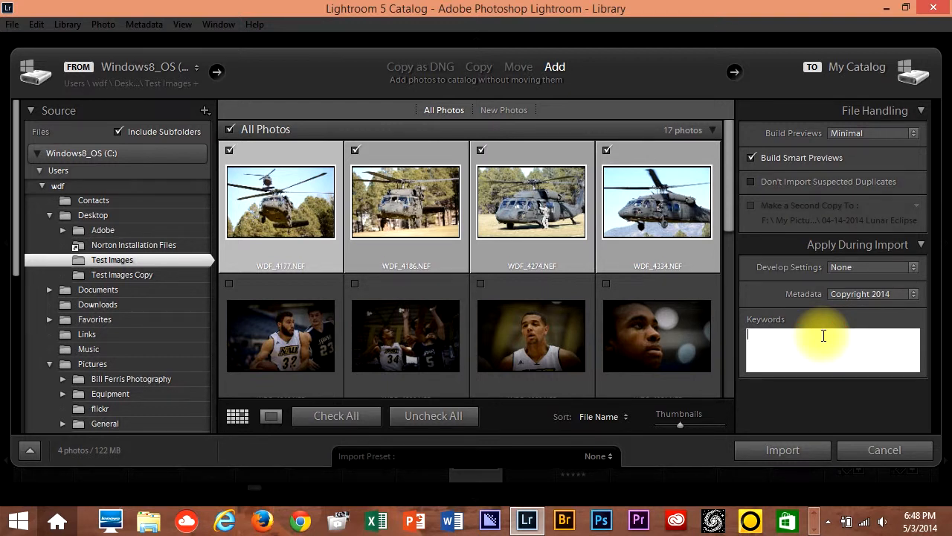
Enter helicopter < military, black hawk and army as keywords to apply during import
text(helicopter < military)
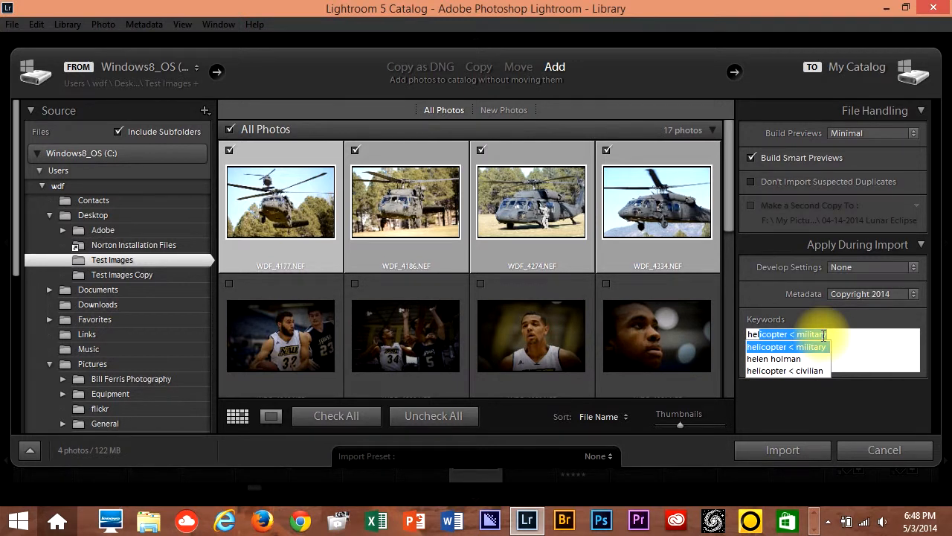
key(Return)
text(, )
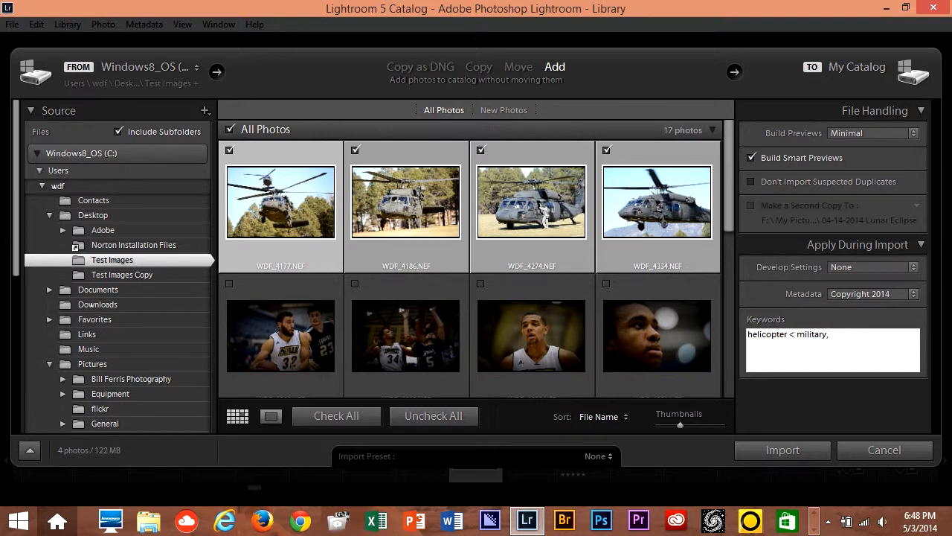
text(black hawk)
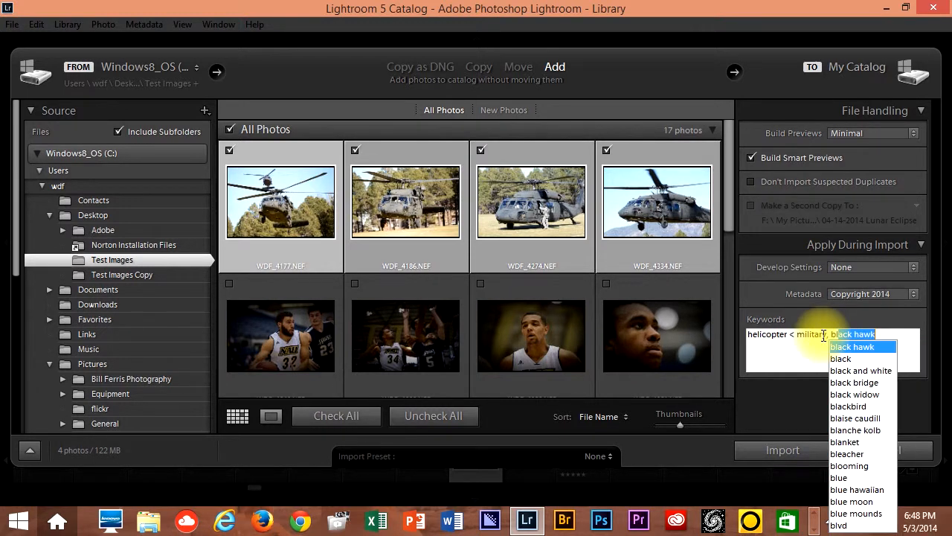
key(Return)
text(, )
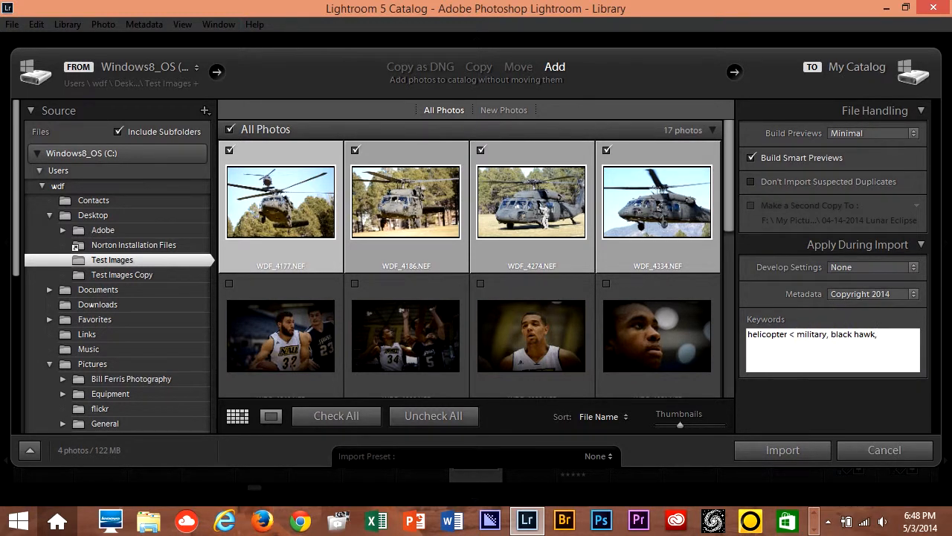
text(army)
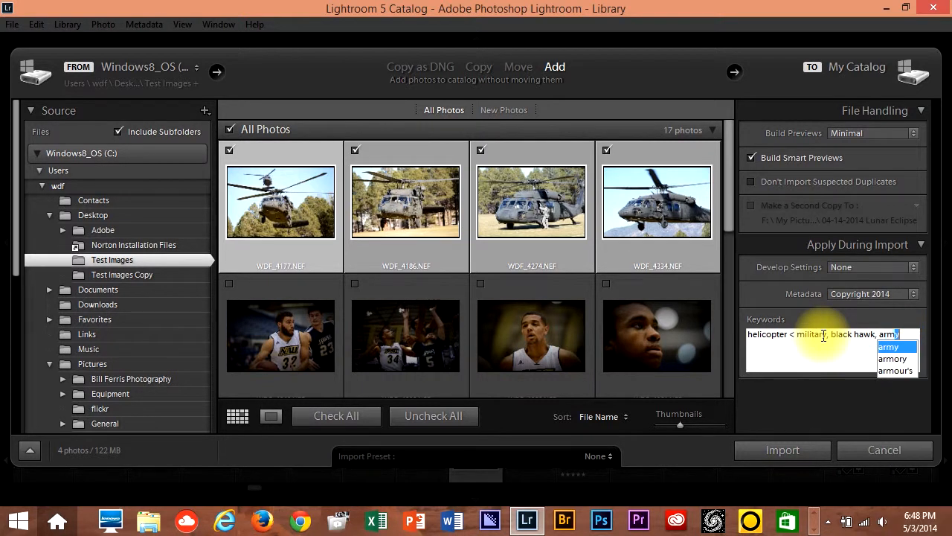
key(Return)
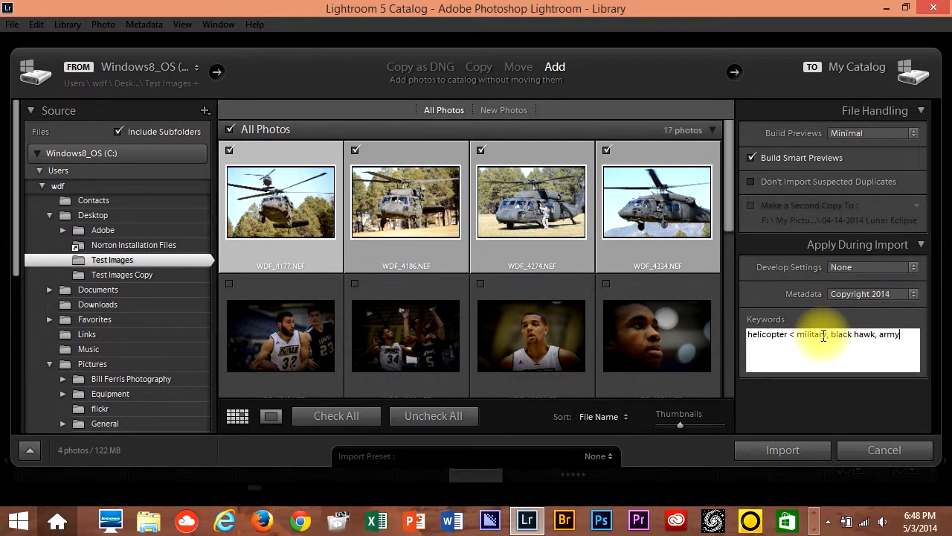
text(, )
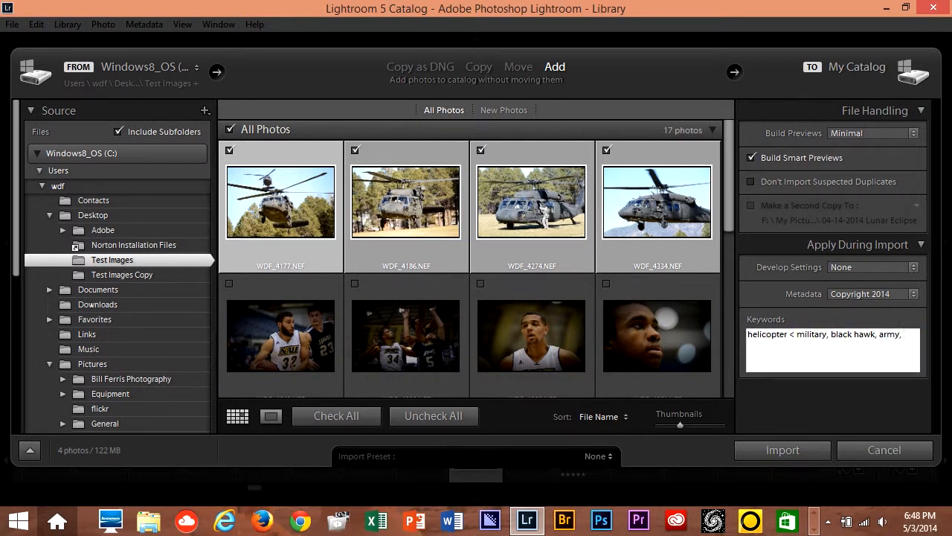
Add arizona and flagstaff to the import keywords
text(ar)
key(Return)
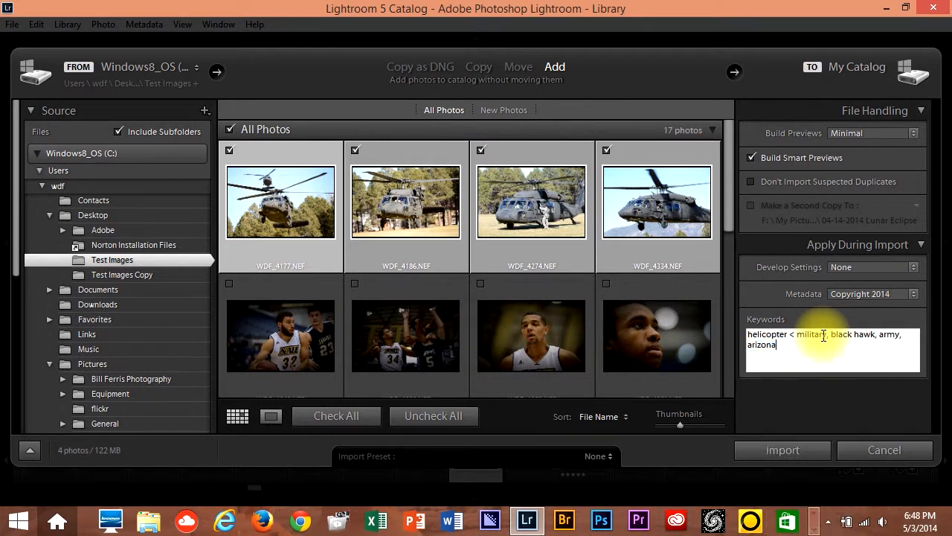
text(, flag)
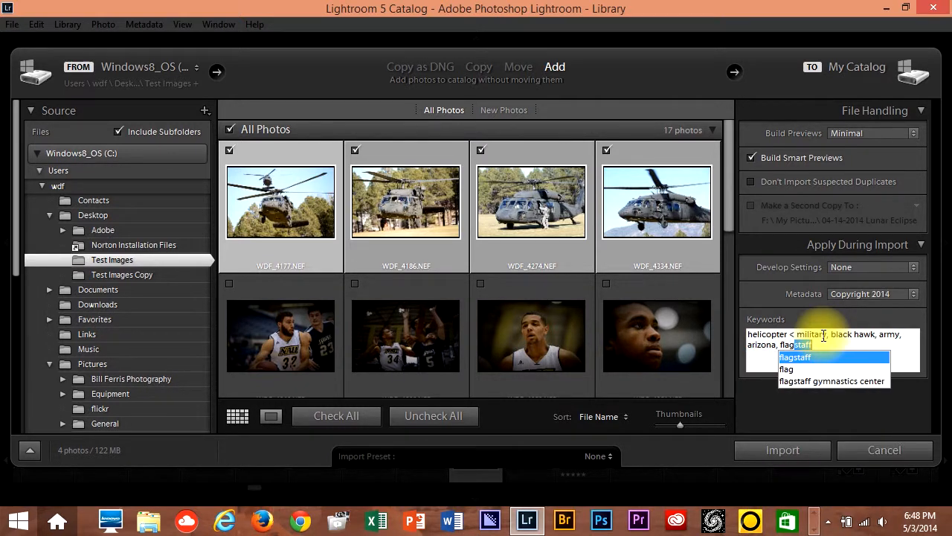
key(Return)
text(, )
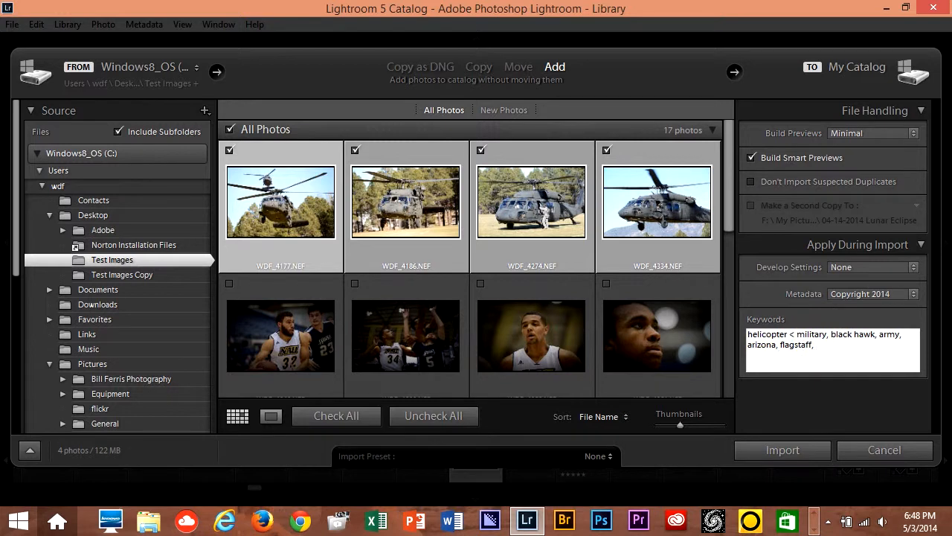
Add northern arizona university and nau to the import keywords
text(Nau)
key(BackSpace)
key(BackSpace)
key(BackSpace)
text(nor)
key(Return)
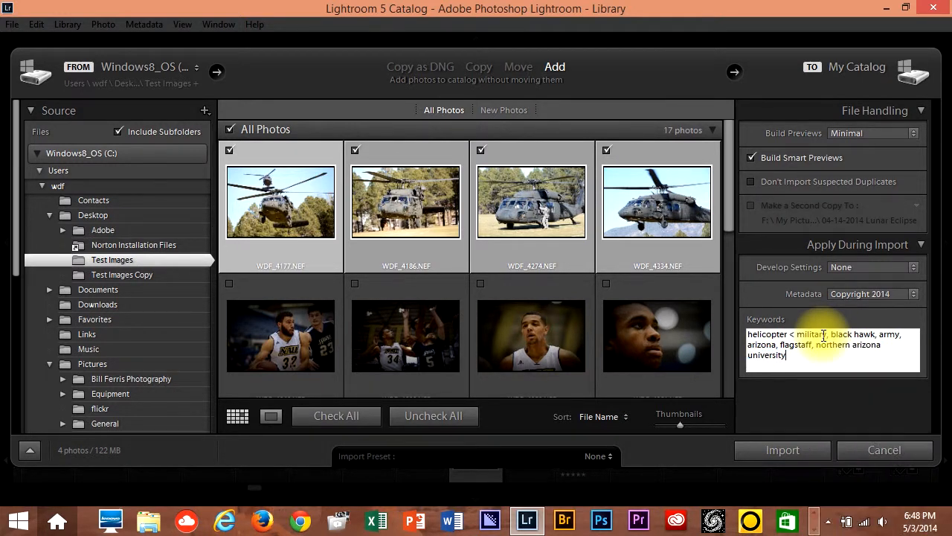
text(, nau)
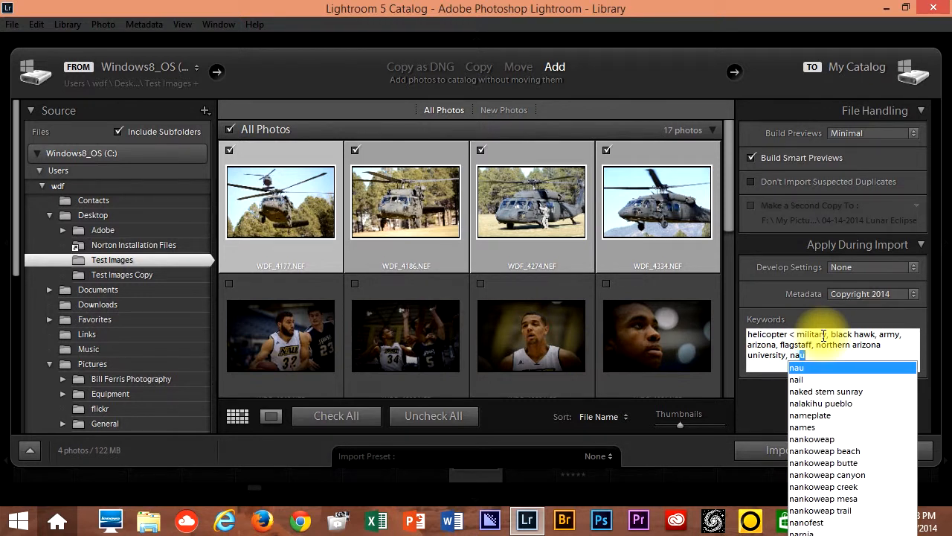
key(Return)
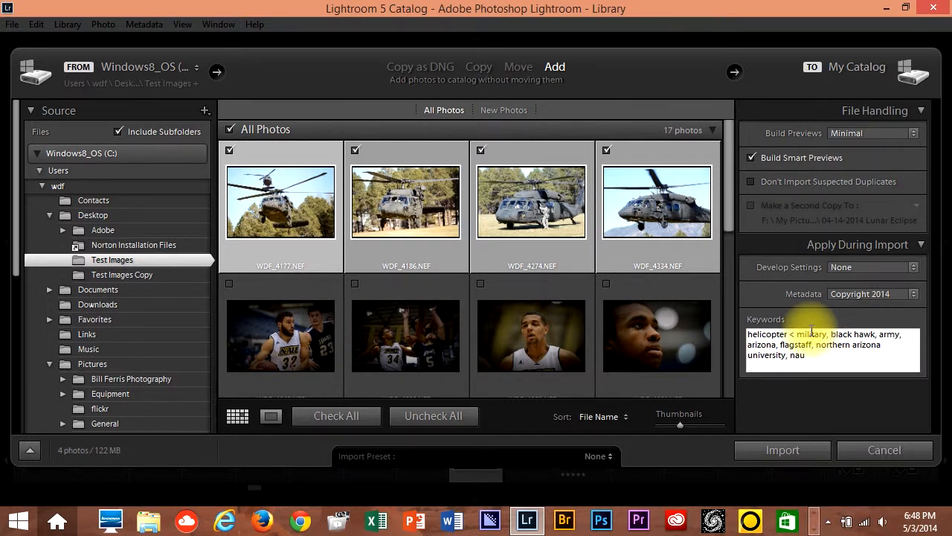
Import the four checked helicopter photos and dismiss the smart previews notice
click(808, 451)
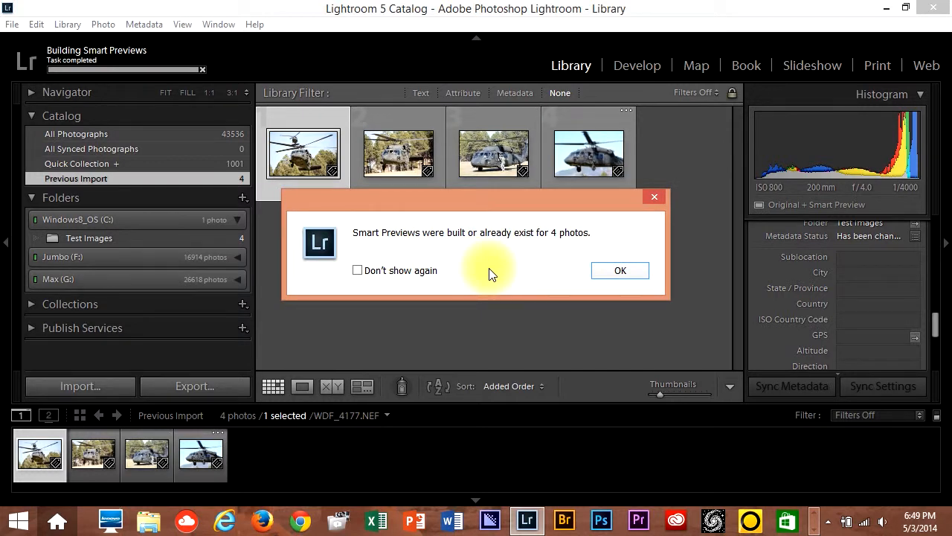
click(620, 270)
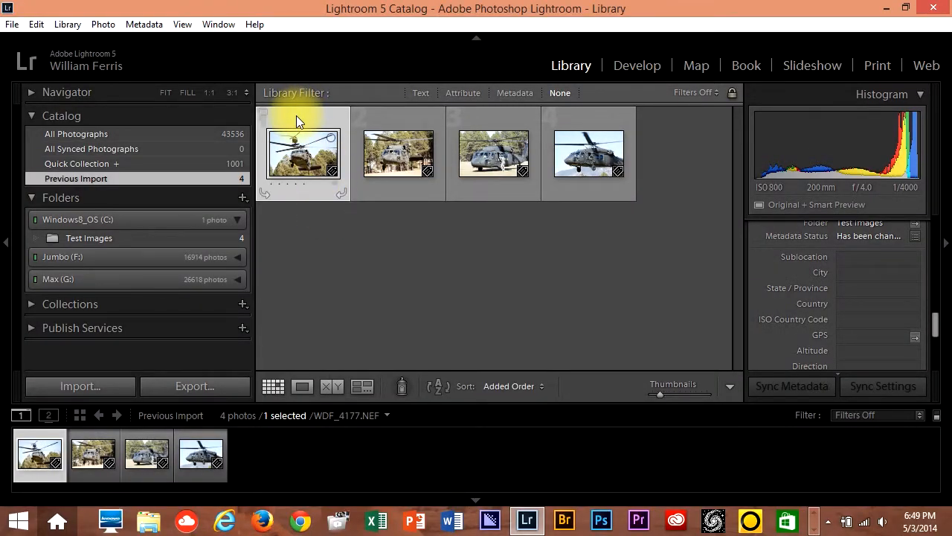
Select all four imported photos and set their sublocation to Northern Arizona University and city to Flagstaff
key(ctrl+a)
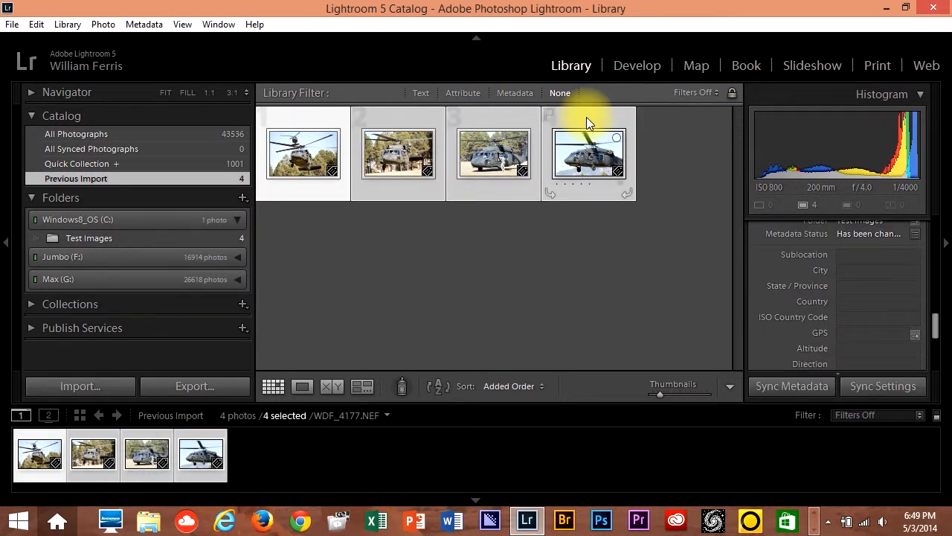
click(861, 255)
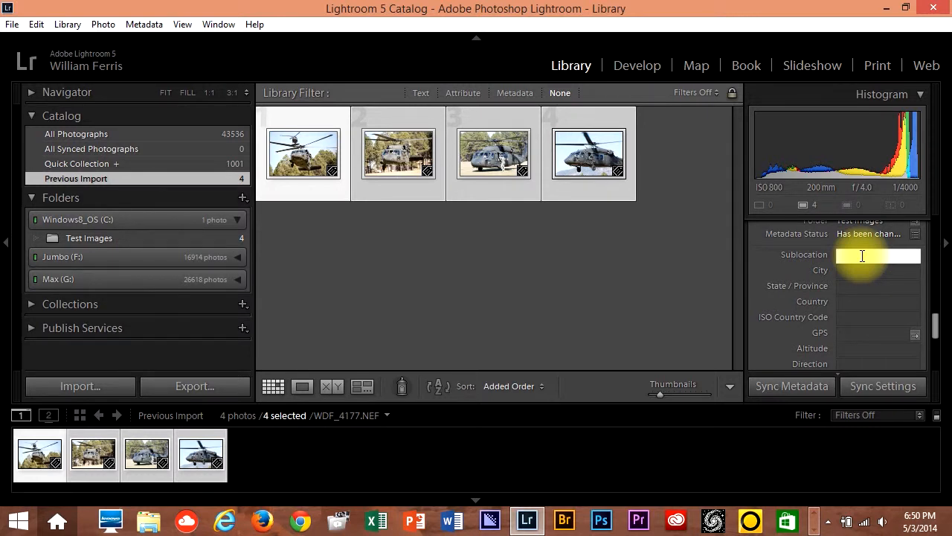
text(Northern Arizona)
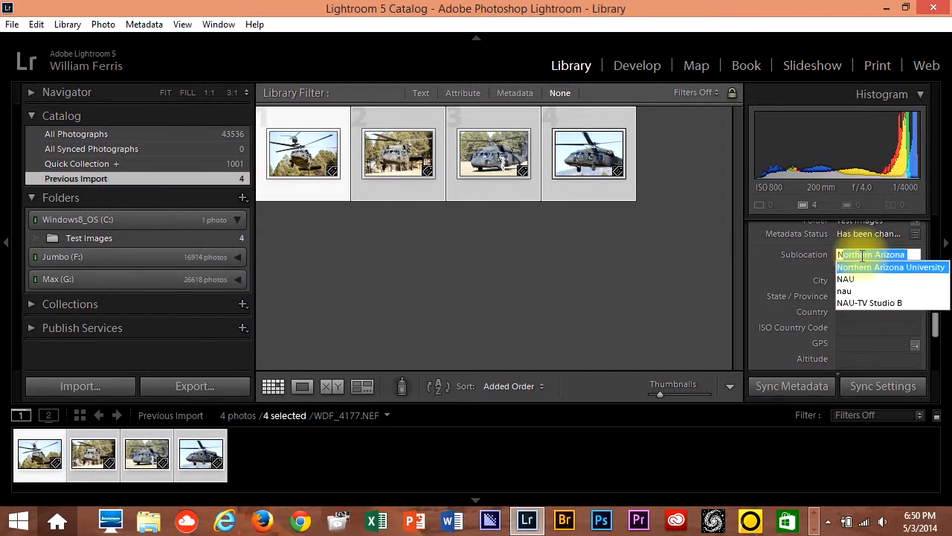
key(Return)
key(Tab)
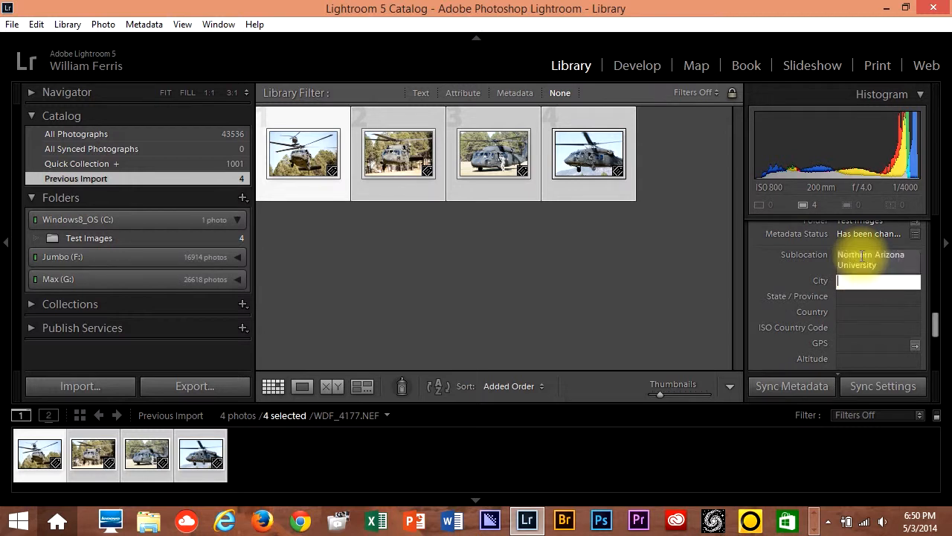
text(Flagstaff)
key(Return)
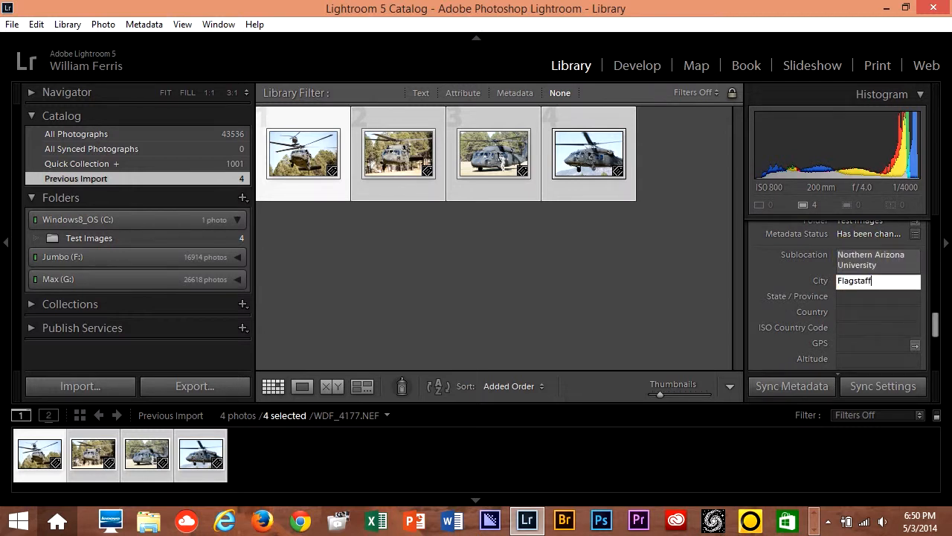
key(Tab)
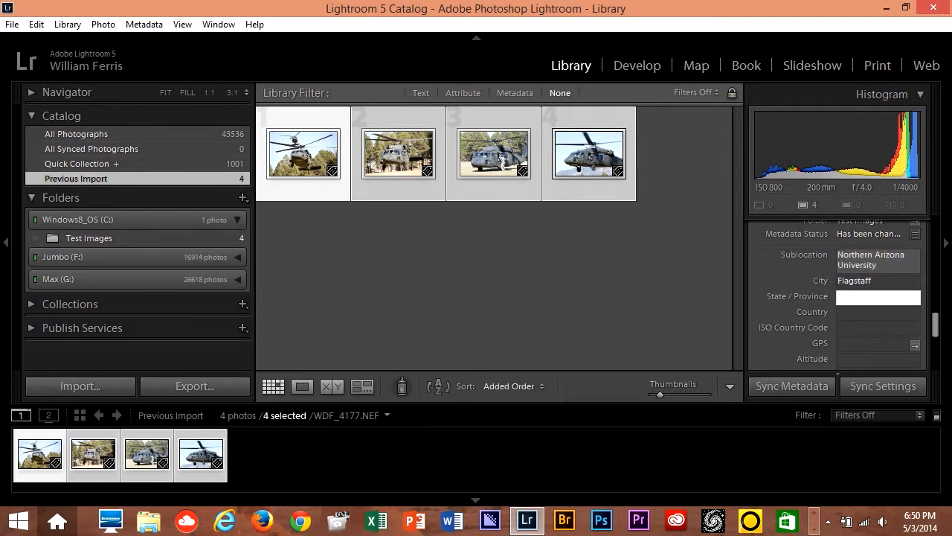
Set the selected photos' state to AZ and country to USA
text(AZ)
key(Return)
key(Tab)
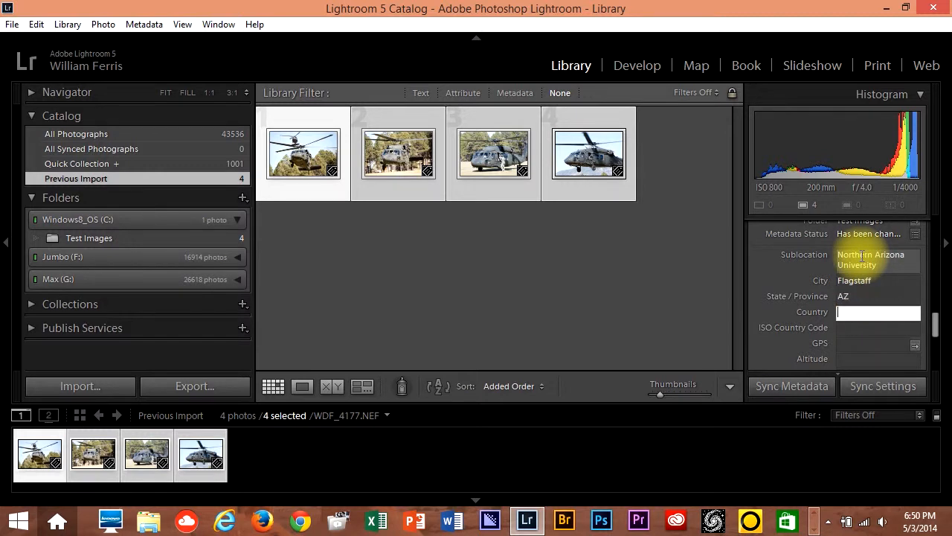
text(USA)
key(Return)
key(Tab)
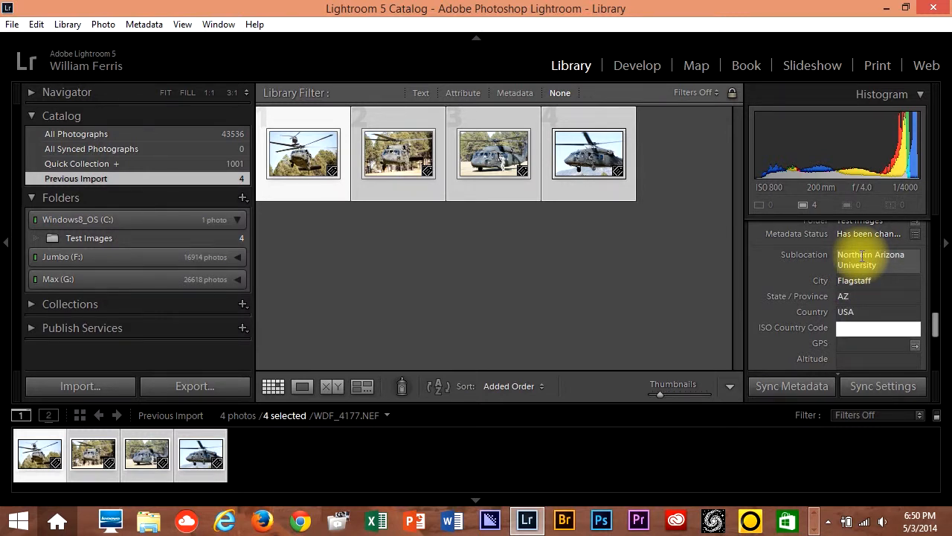
Open the Map module and search the map for "paris, france"
click(699, 66)
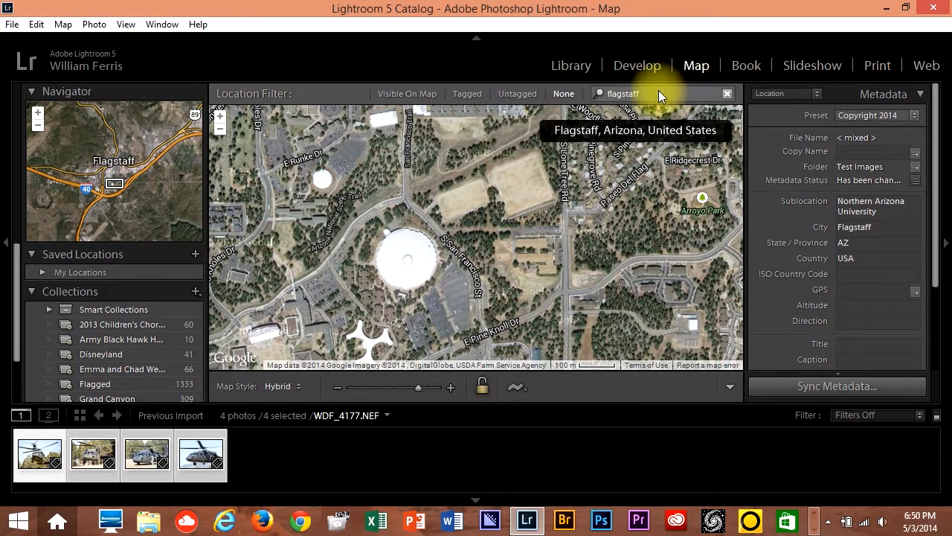
click(660, 93)
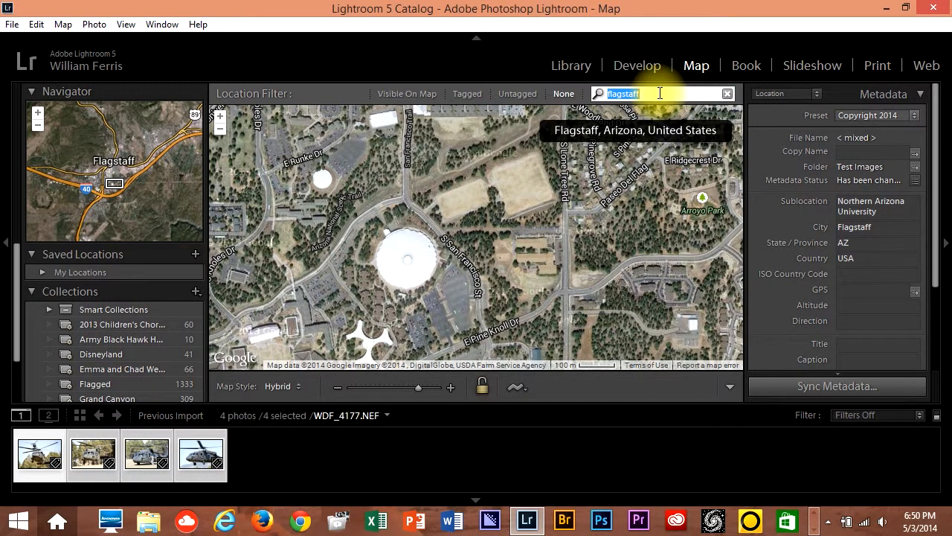
text(par)
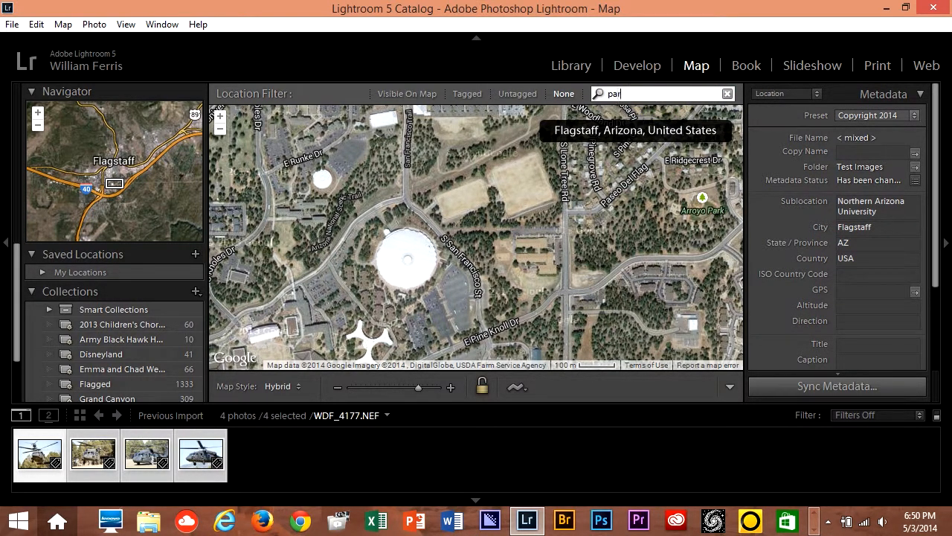
text(is, france)
key(Return)
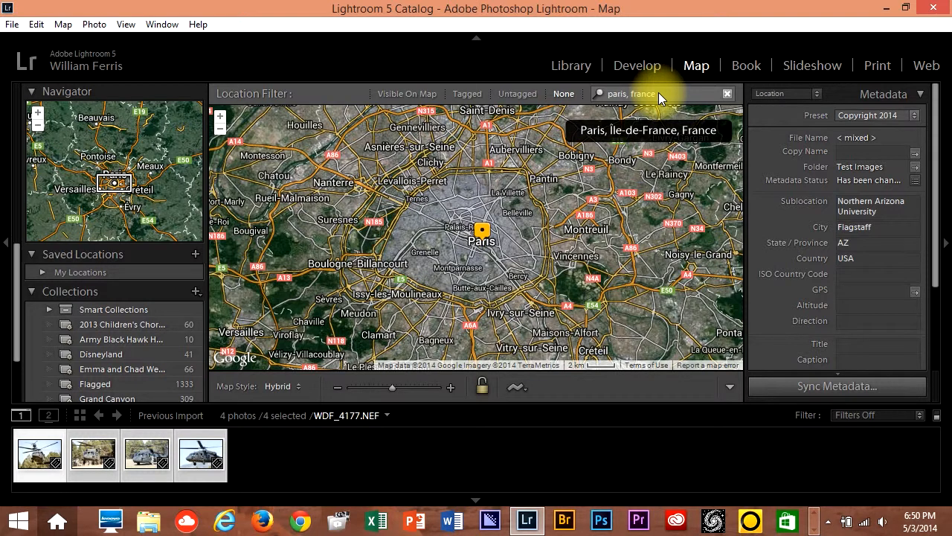
Search the map for "flagstaff"
click(674, 92)
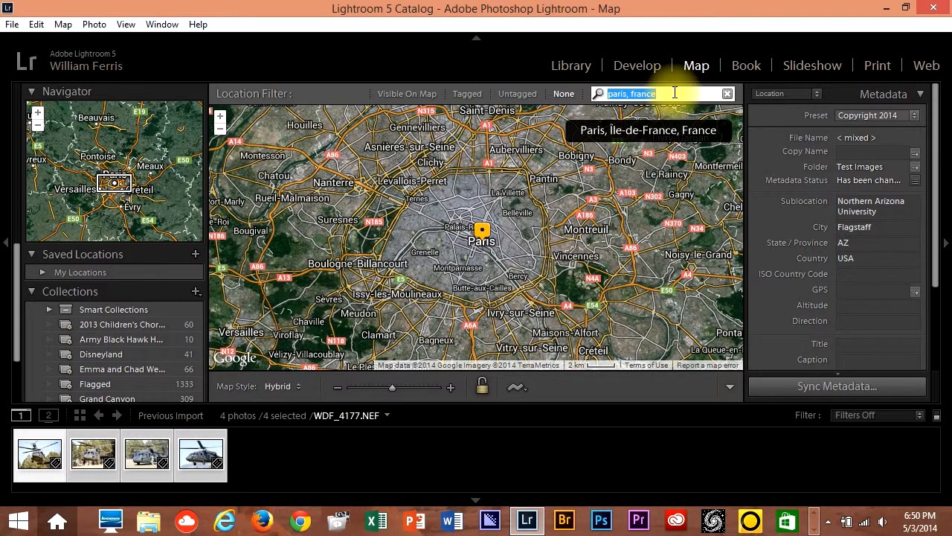
text(g)
key(BackSpace)
text(f)
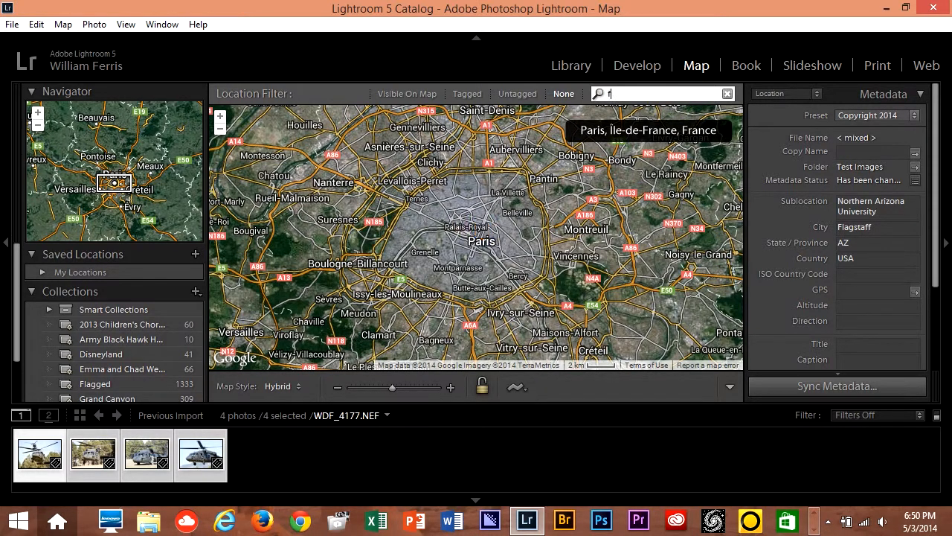
text(lagstaff)
key(Return)
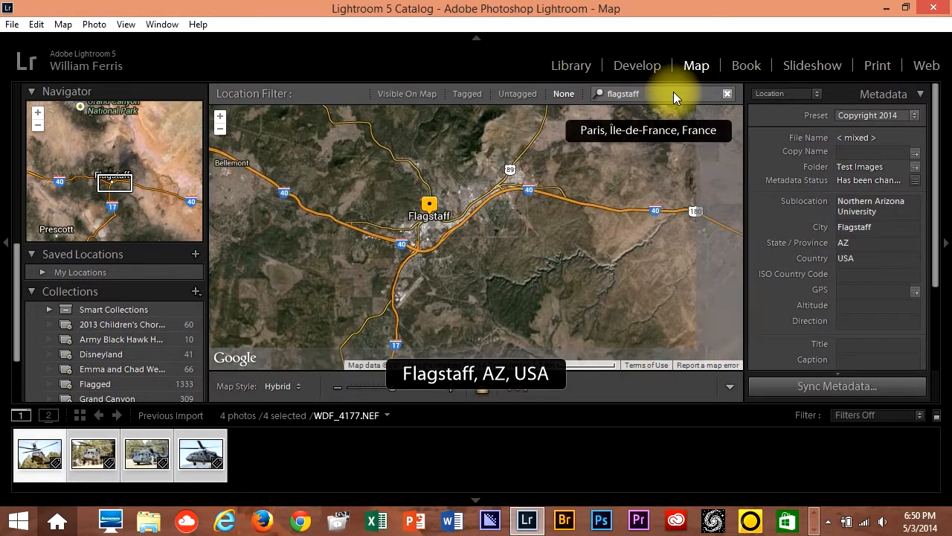
Geotag the four selected photos at the easternmost sports field northeast of the large white dome on the map, and return to the Library module
click(220, 117)
click(220, 117)
click(221, 117)
drag(324, 174, 709, 172)
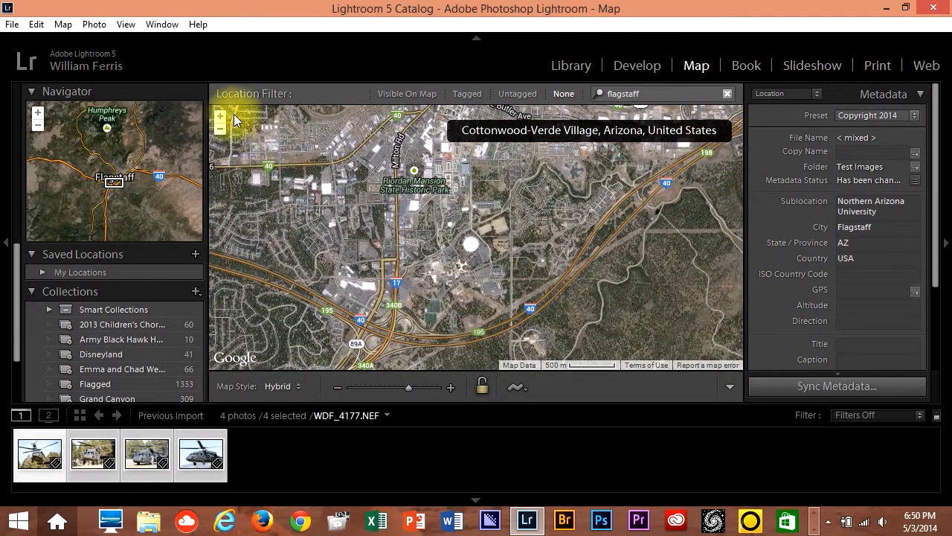
click(221, 117)
click(222, 118)
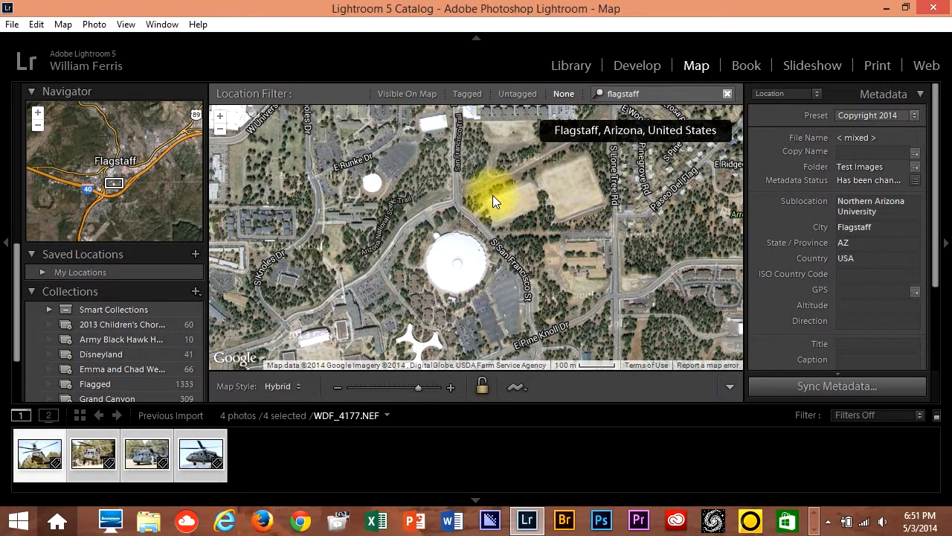
click(197, 461)
mouse_move(197, 461)
mouse_down()
mouse_move(261, 461)
mouse_move(414, 434)
mouse_move(463, 385)
mouse_move(518, 245)
mouse_move(551, 212)
mouse_move(550, 161)
mouse_move(563, 199)
mouse_up()
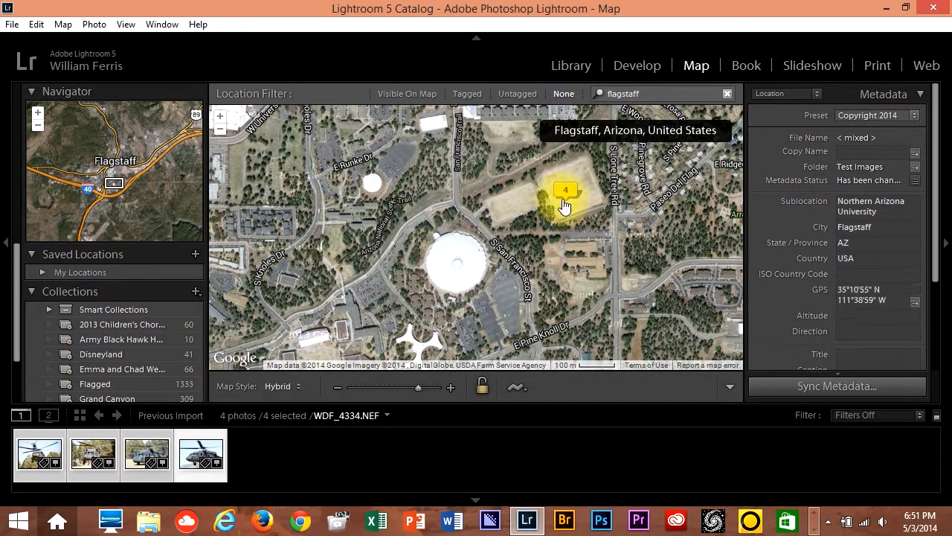
mouse_move(561, 202)
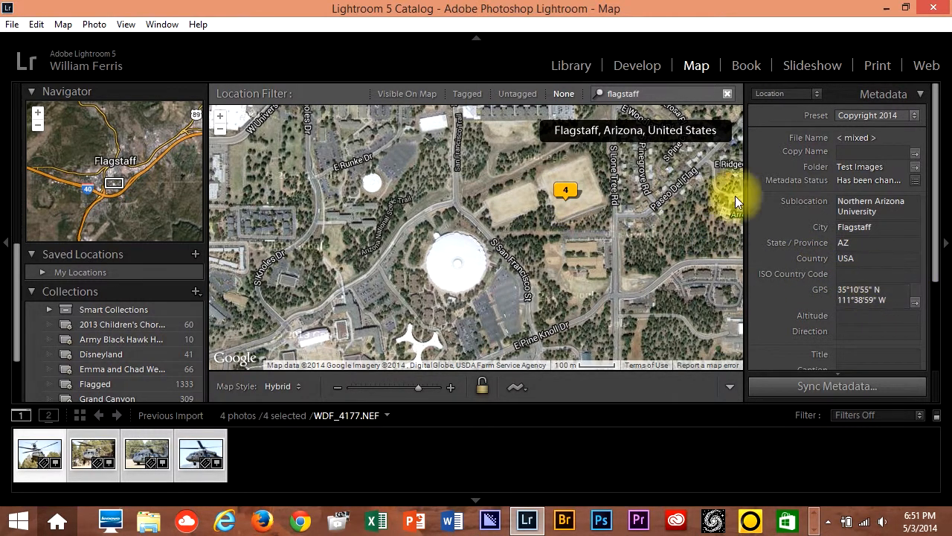
click(572, 66)
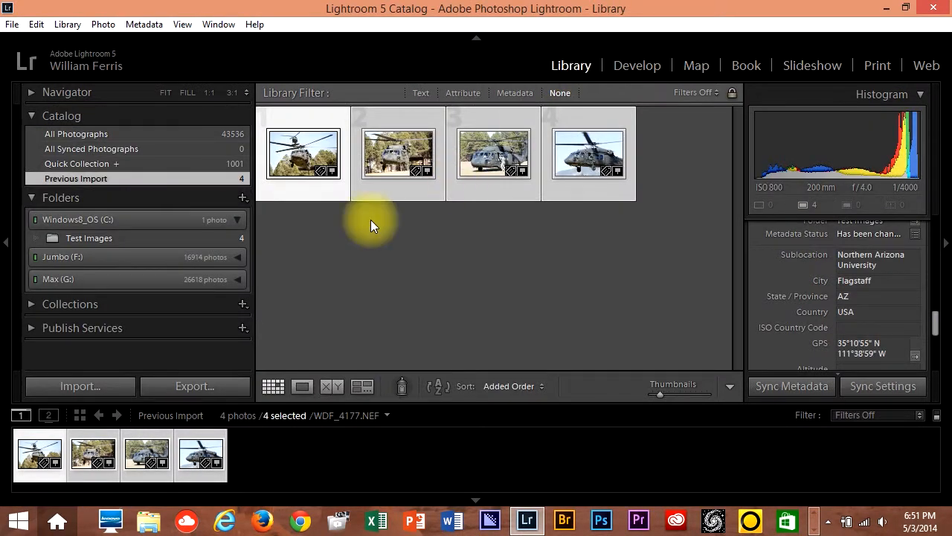